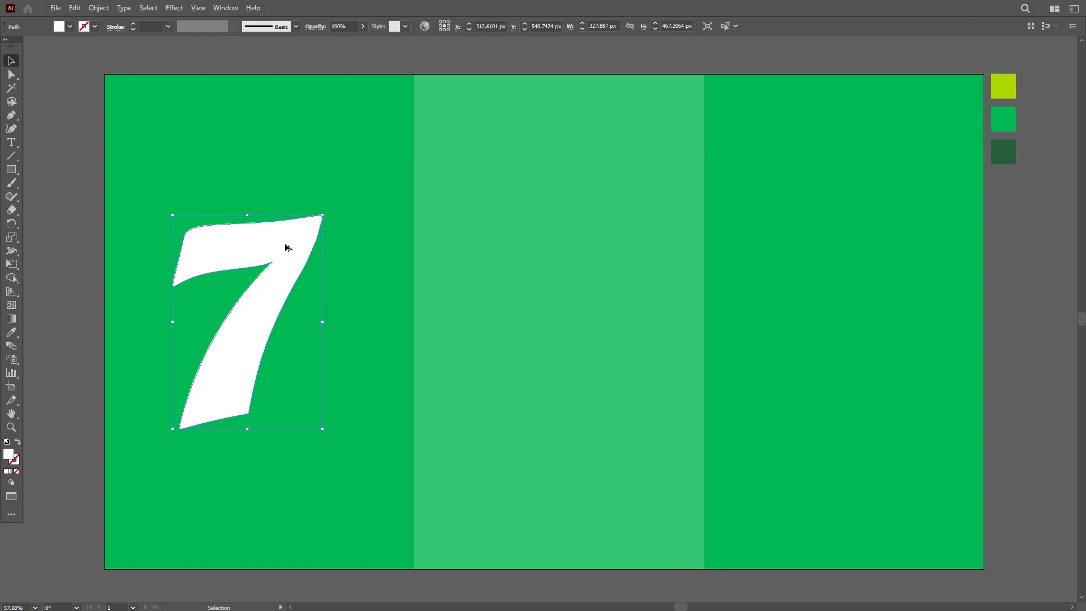
Duplicate the white 7 onto the light green band, scale the copy to about 279 x 398 px and place it near the band's upper left.
{"action": "left_click_drag", "start_coordinate": [286, 247], "coordinate": [594, 266]}
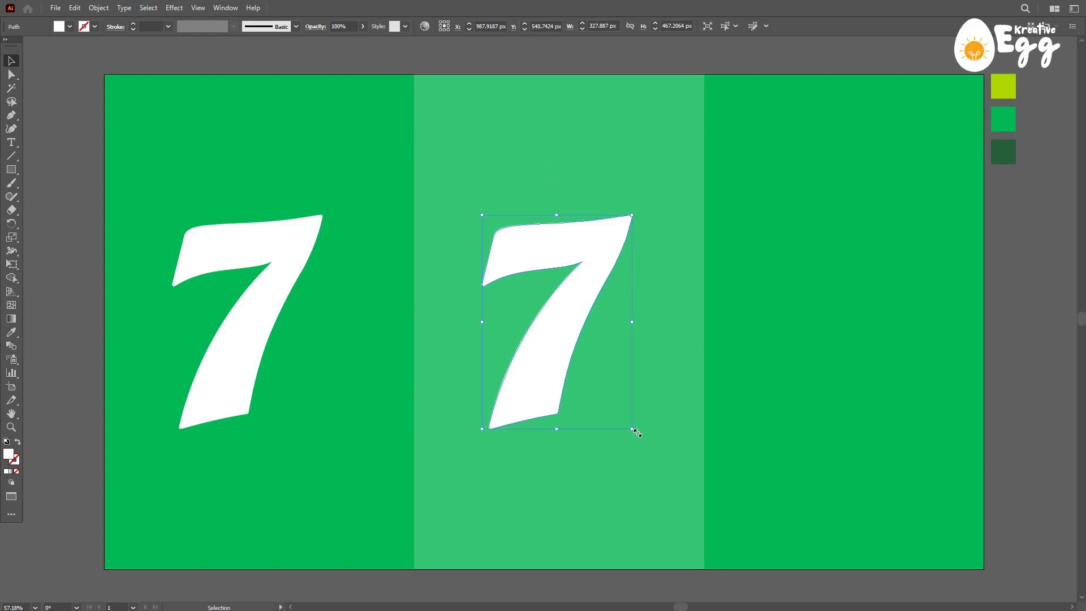
{"action": "mouse_move", "coordinate": [632, 429]}
{"action": "left_mouse_down"}
{"action": "mouse_move", "coordinate": [625, 396]}
{"action": "mouse_move", "coordinate": [638, 418]}
{"action": "left_mouse_up"}
{"action": "left_click_drag", "start_coordinate": [566, 315], "coordinate": [509, 296]}
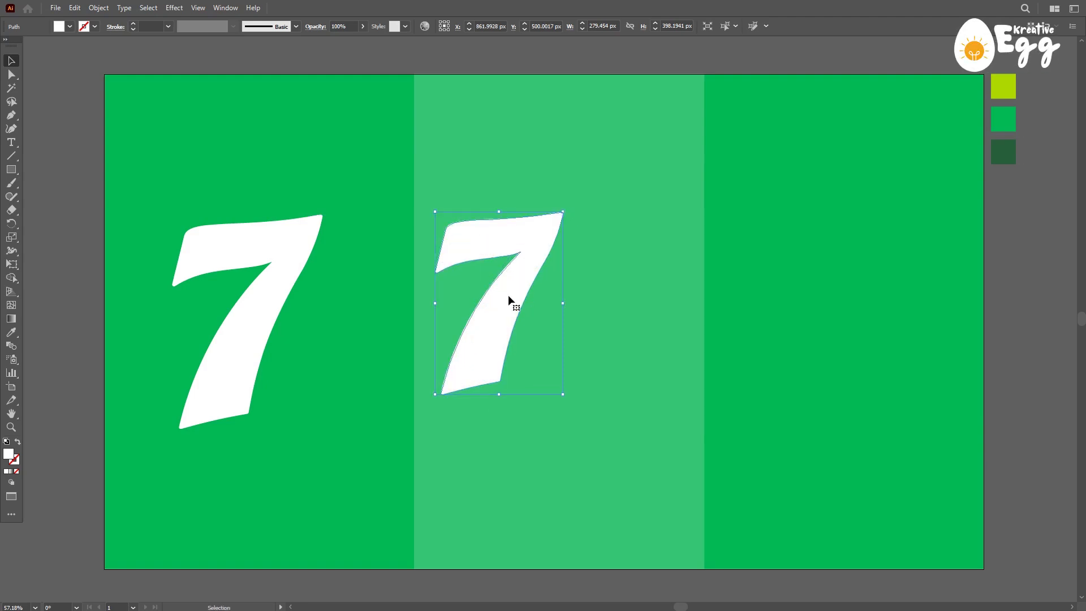
Duplicate the smaller 7 diagonally down and to the right, straddling the light green band's edge and overhanging the artboard's lower edge.
{"action": "left_click_drag", "start_coordinate": [508, 295], "coordinate": [711, 471], "text": "alt"}
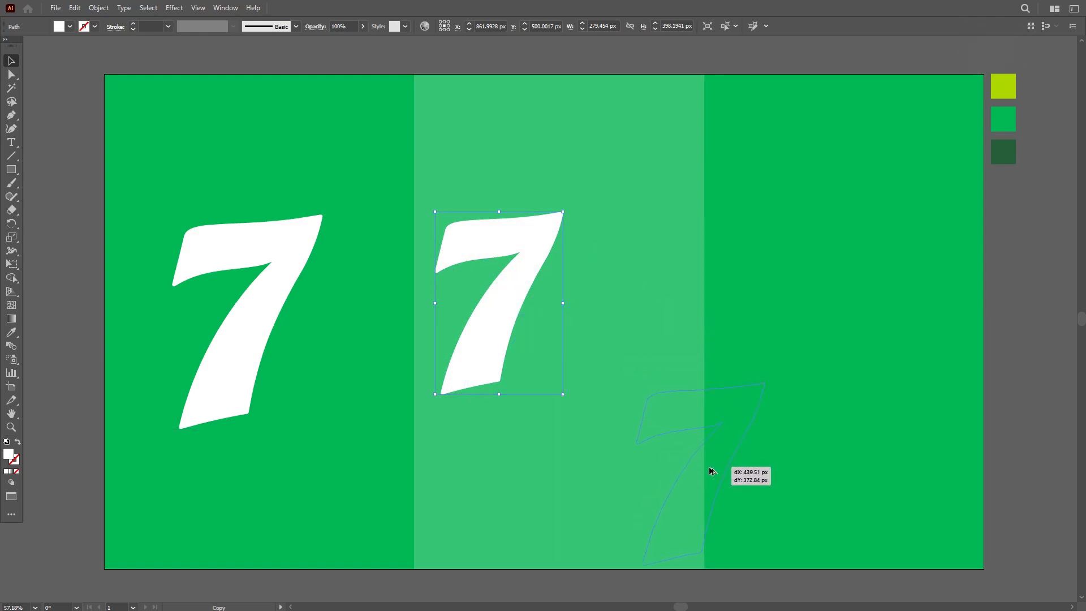
{"action": "left_click_drag", "start_coordinate": [711, 470], "coordinate": [729, 511], "text": "alt"}
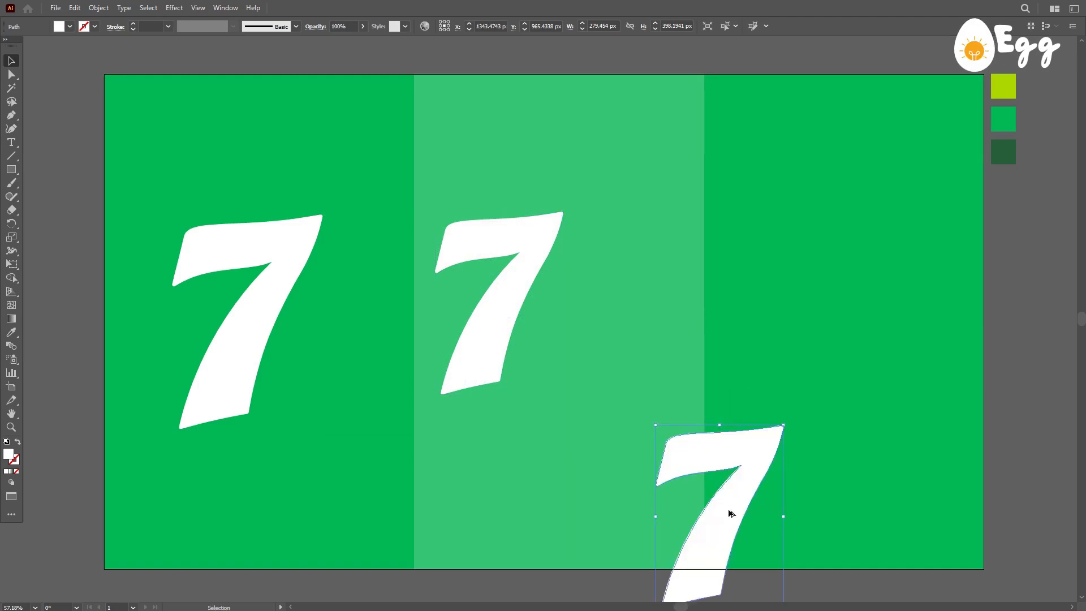
{"action": "left_click_drag", "start_coordinate": [740, 492], "coordinate": [754, 499]}
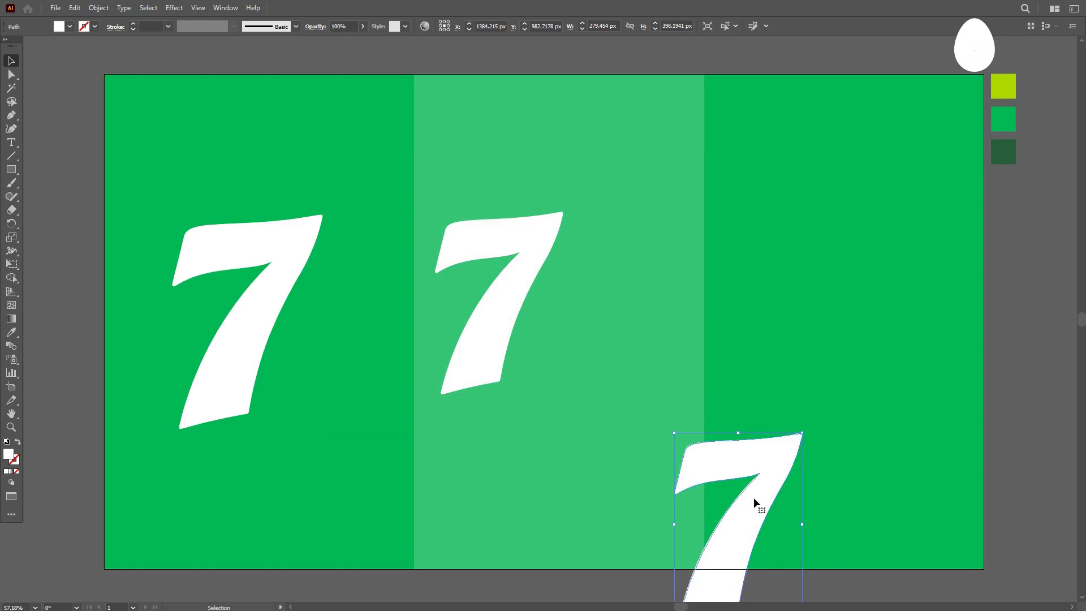
{"action": "scroll", "coordinate": [754, 498], "scroll_direction": "down", "scroll_amount": 1}
{"action": "left_click", "coordinate": [600, 433]}
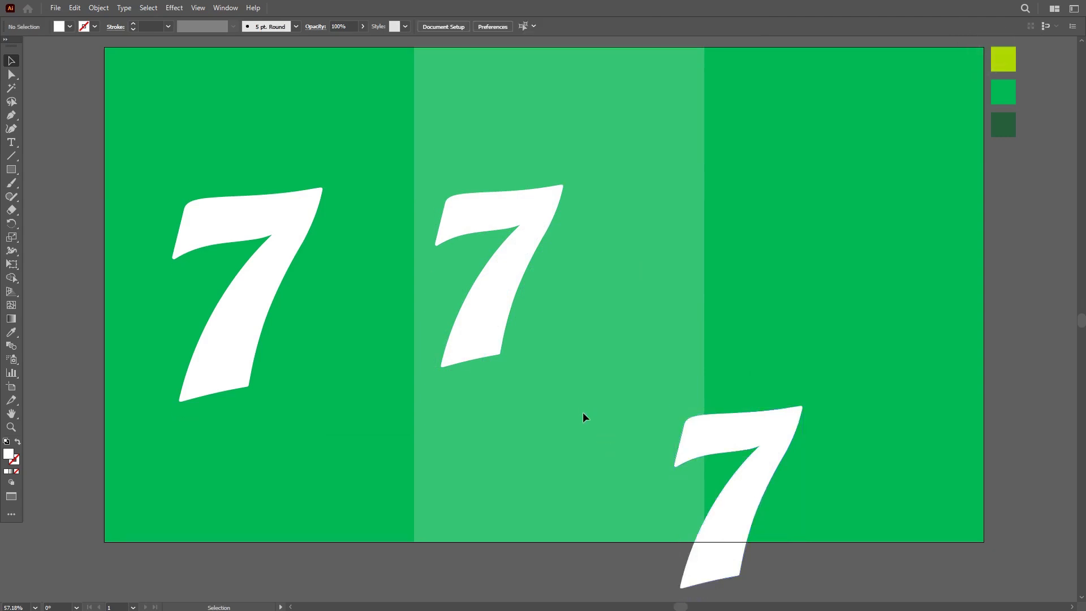
Recolour both smaller 7s with the lime swatch using the Eyedropper tool.
{"action": "left_click_drag", "start_coordinate": [507, 148], "coordinate": [826, 483]}
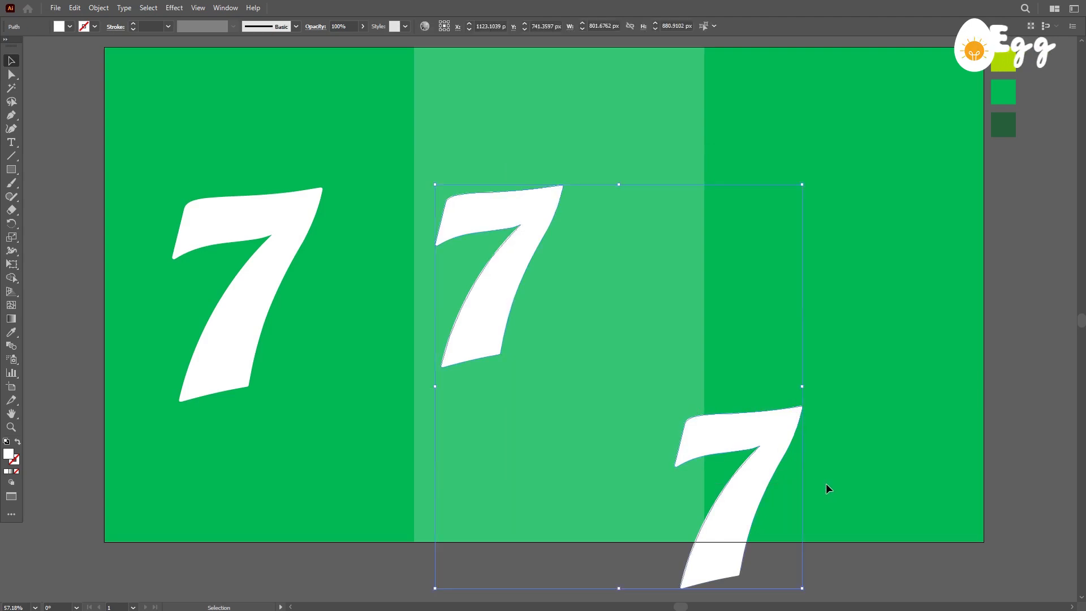
{"action": "left_click", "coordinate": [10, 334]}
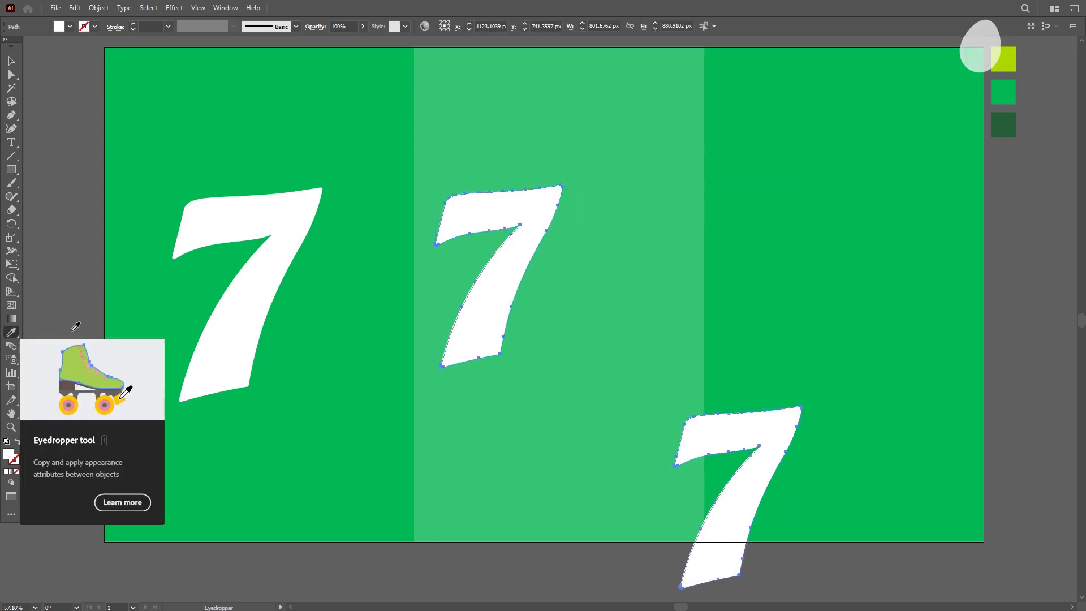
{"action": "left_click", "coordinate": [1005, 69]}
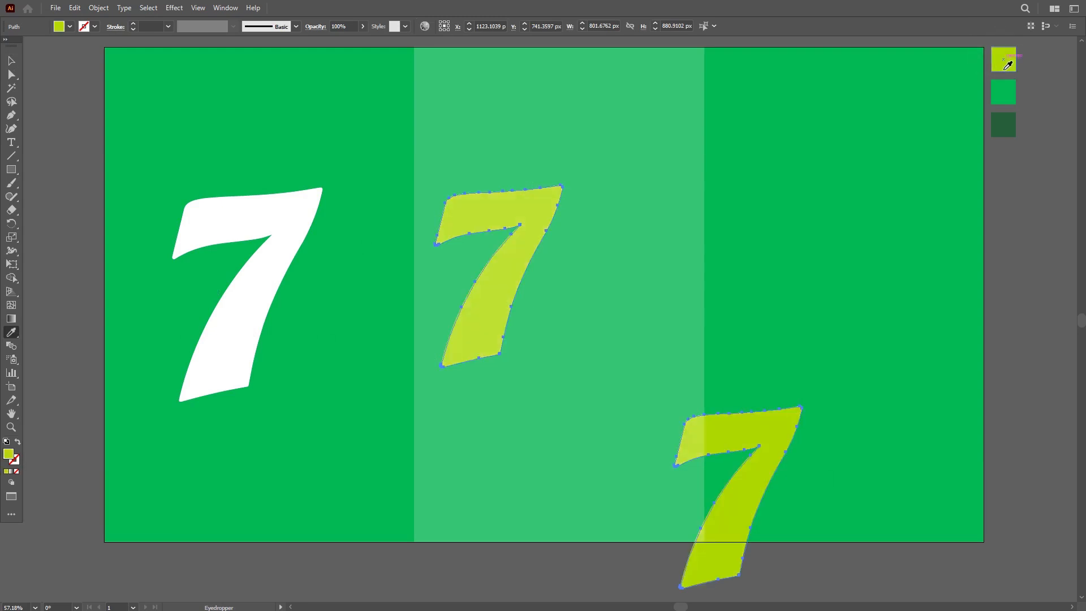
{"action": "key", "text": "v"}
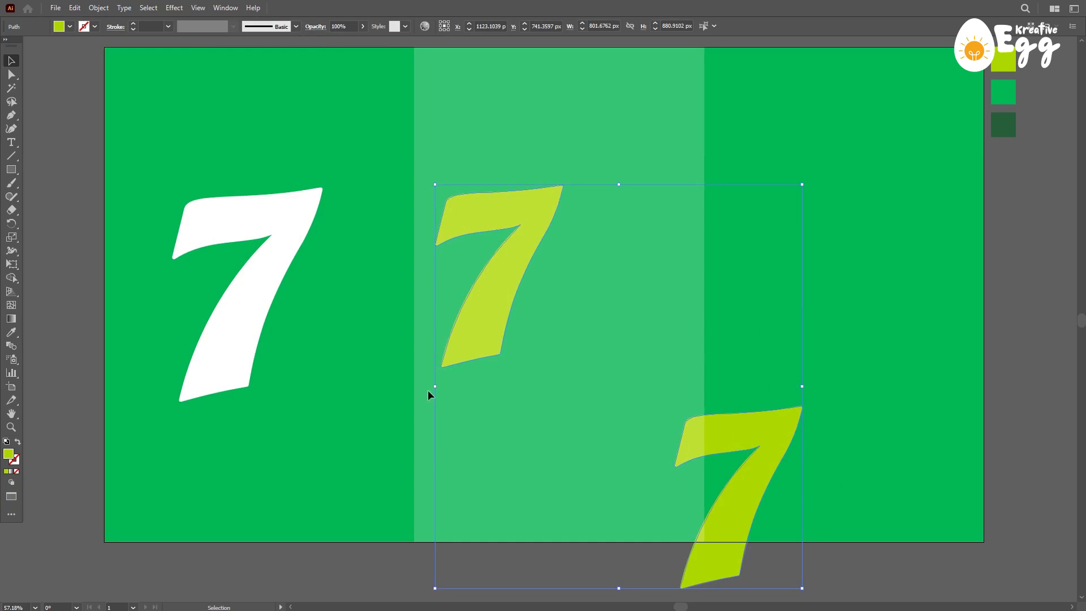
Blend the two lime 7s into a solid extrusion with spacing set to Specified Distance, 4 px.
{"action": "left_click", "coordinate": [16, 347]}
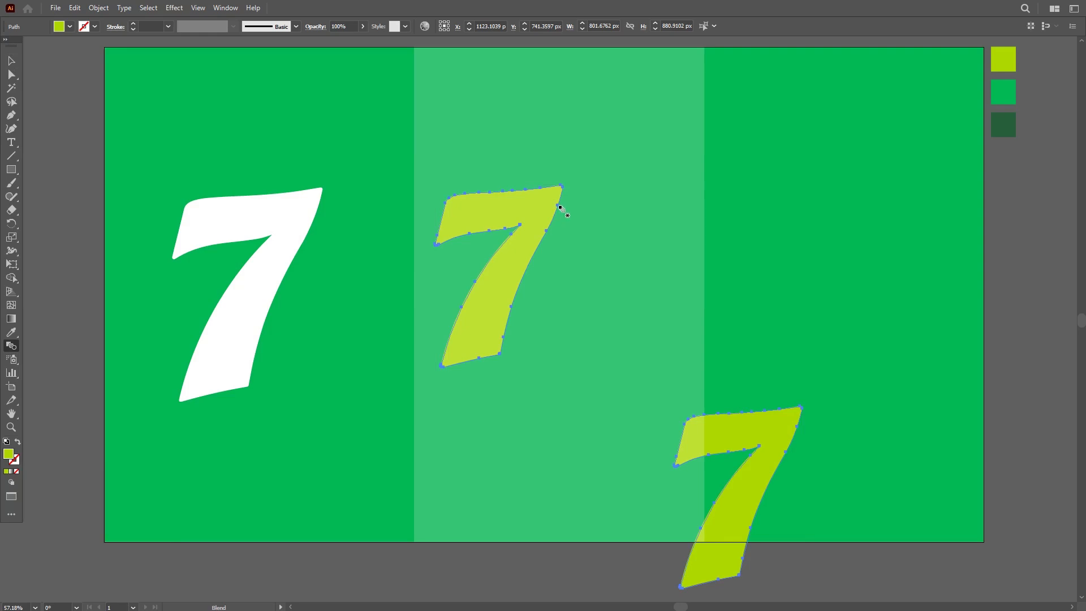
{"action": "left_click", "coordinate": [799, 431]}
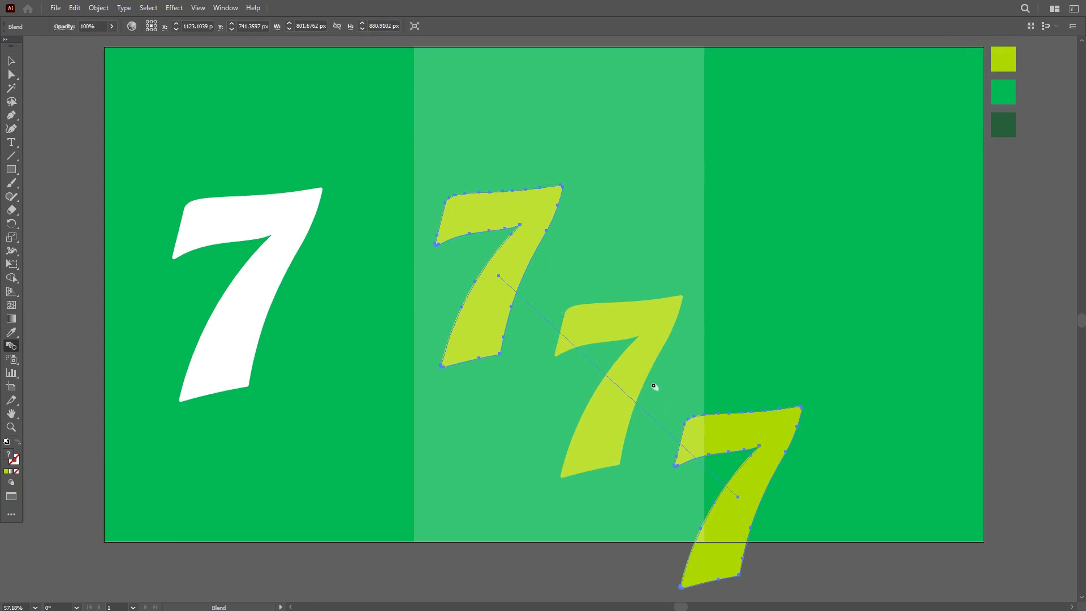
{"action": "double_click", "coordinate": [14, 349]}
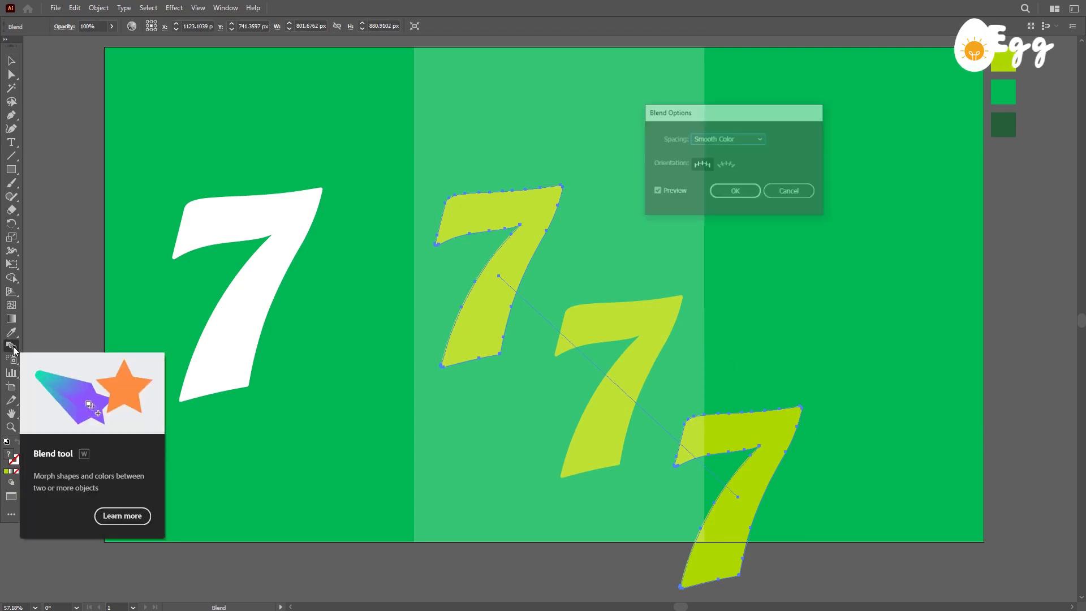
{"action": "left_click", "coordinate": [748, 139]}
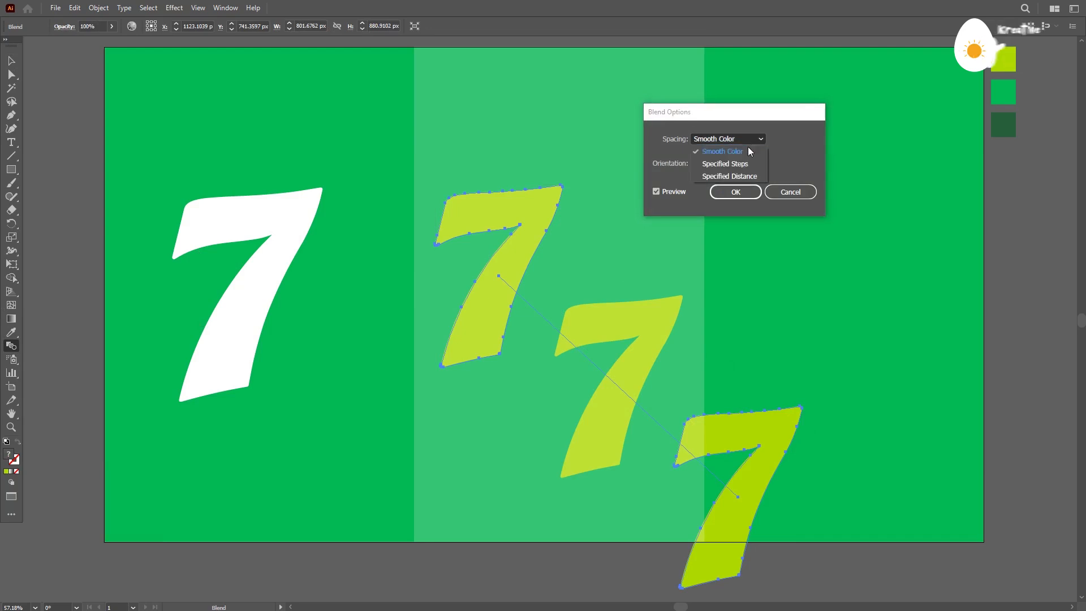
{"action": "left_click", "coordinate": [729, 176]}
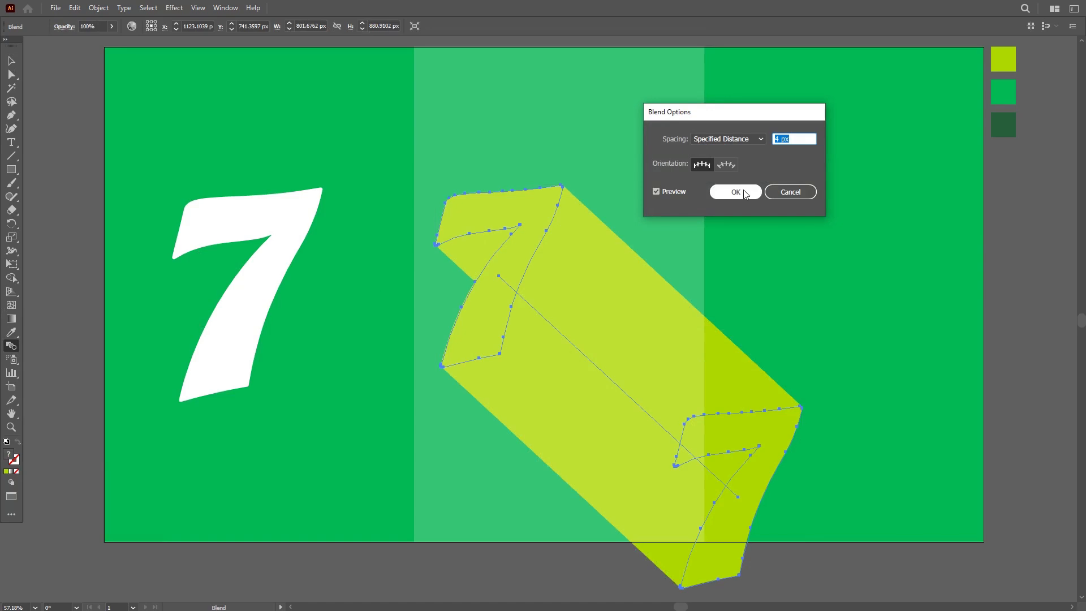
{"action": "left_click", "coordinate": [735, 192]}
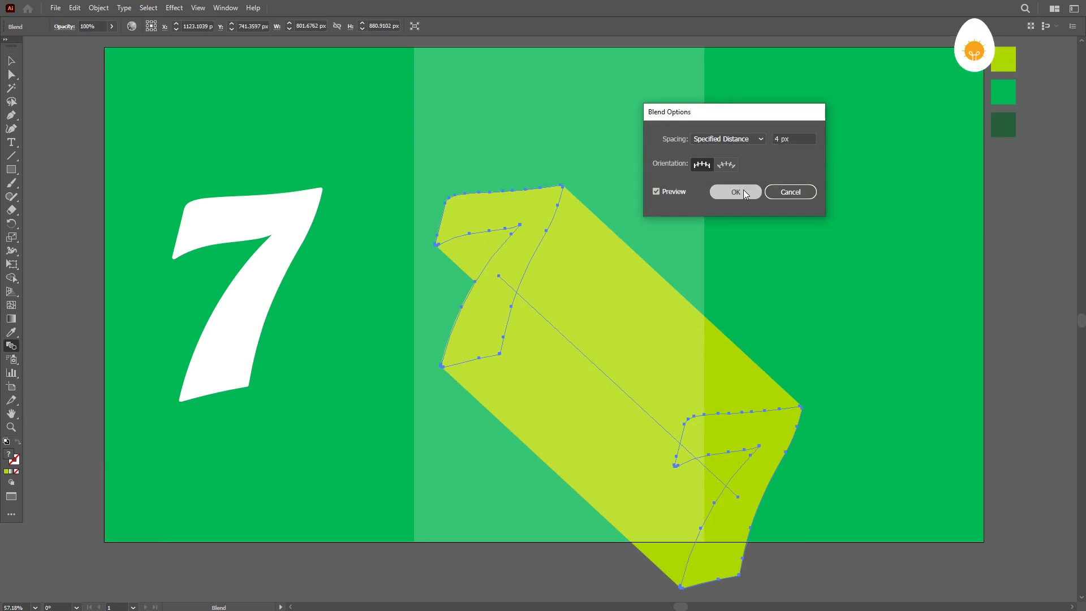
{"action": "key", "text": "v"}
{"action": "left_click", "coordinate": [664, 157]}
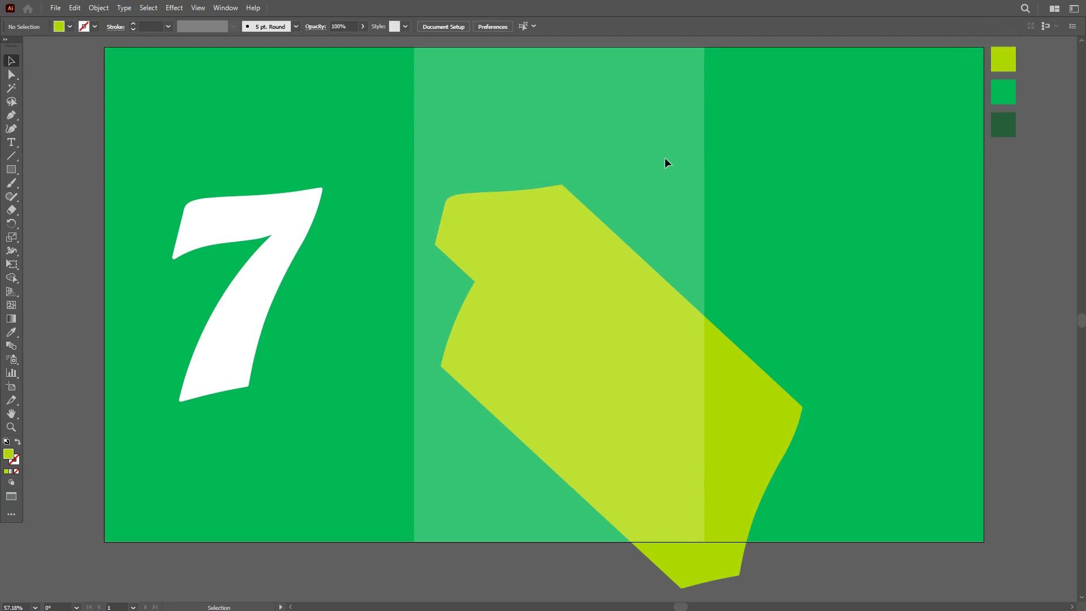
{"action": "left_click", "coordinate": [569, 282]}
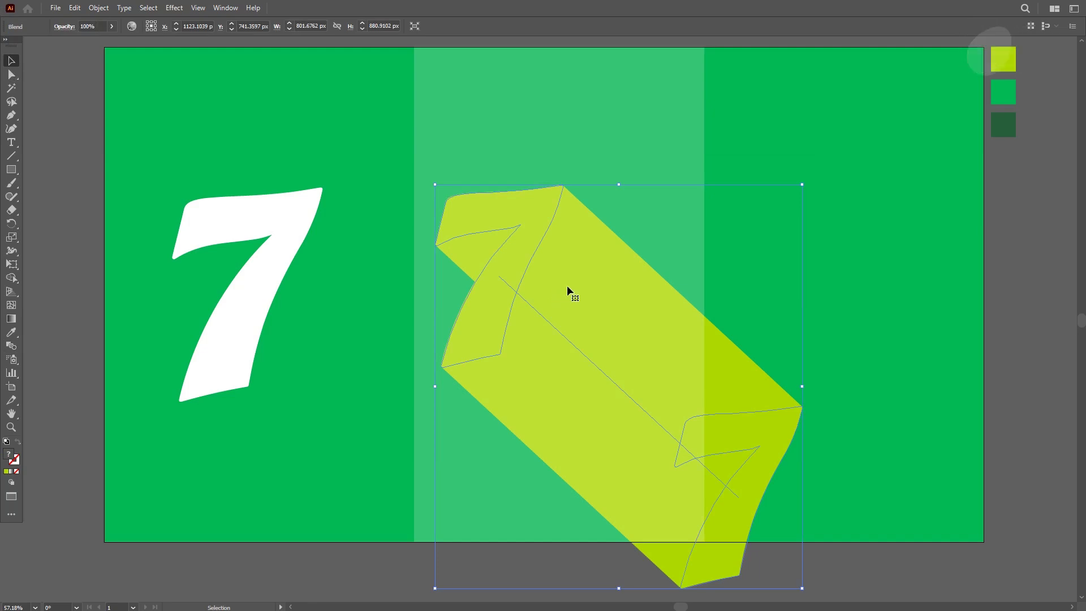
{"action": "left_click", "coordinate": [631, 142]}
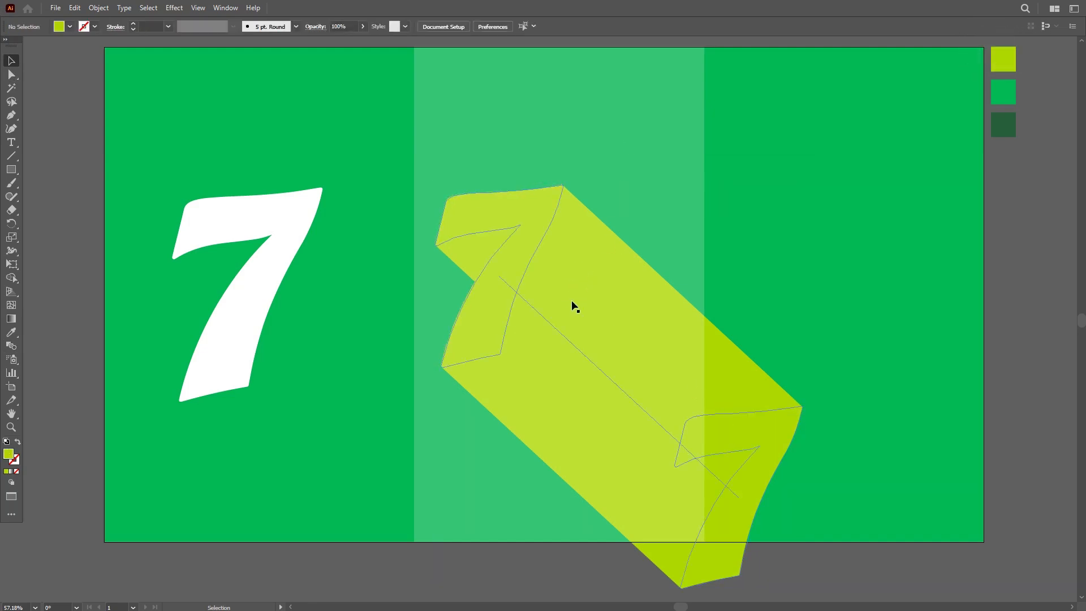
Duplicate the large white 7 onto the extrusion's upper end and scale the copy to about 284 x 404 px.
{"action": "left_click", "coordinate": [292, 229]}
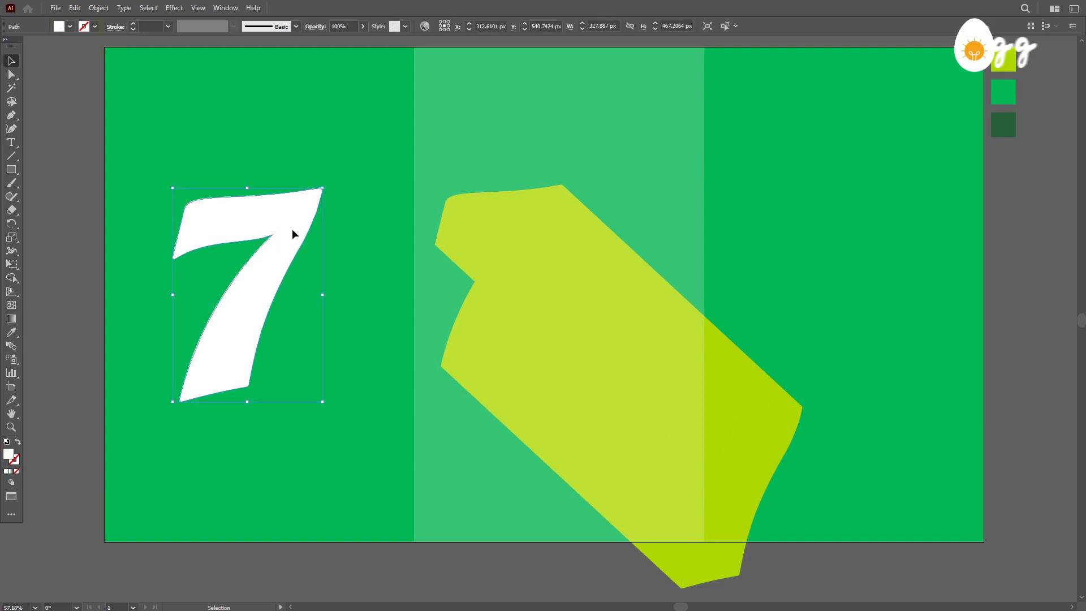
{"action": "left_click_drag", "start_coordinate": [293, 229], "coordinate": [553, 228]}
{"action": "left_click_drag", "start_coordinate": [590, 404], "coordinate": [570, 374]}
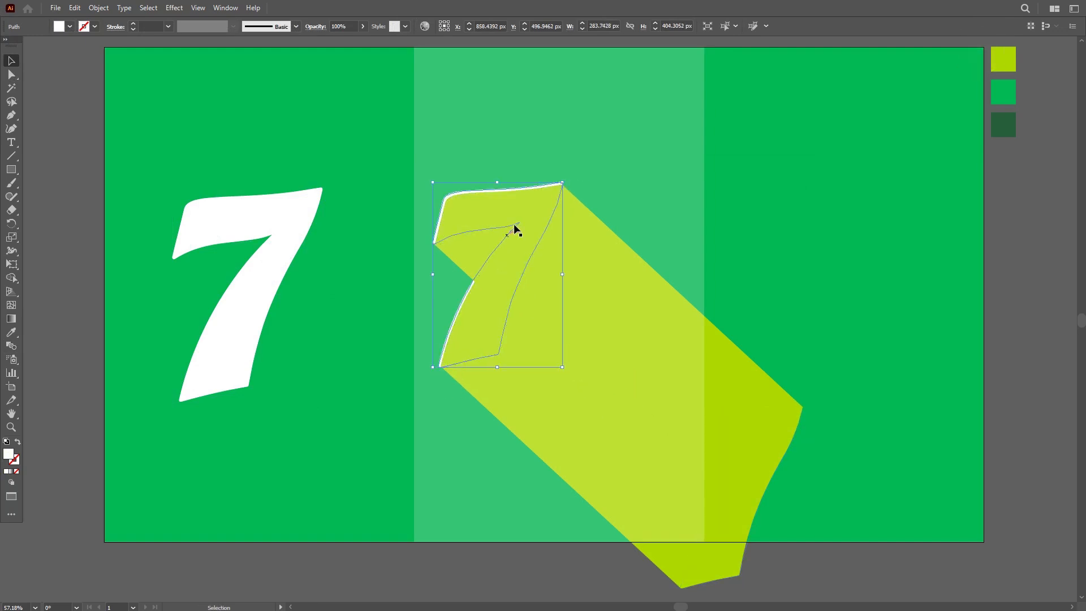
Bring the white 7 on the extrusion to the front.
{"action": "right_click", "coordinate": [524, 207]}
{"action": "mouse_move", "coordinate": [580, 433]}
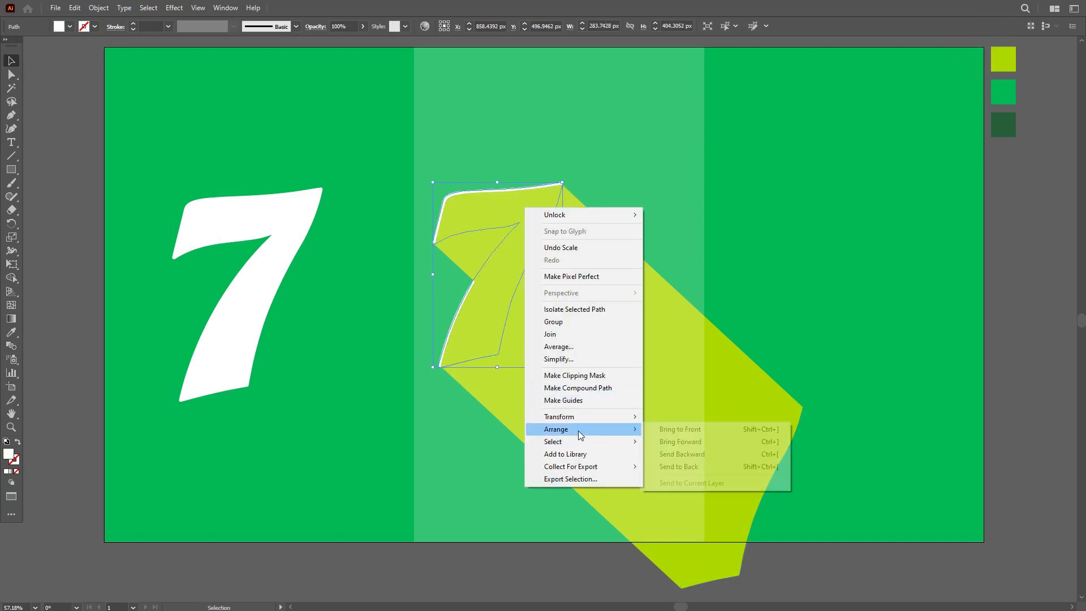
{"action": "left_click", "coordinate": [685, 433]}
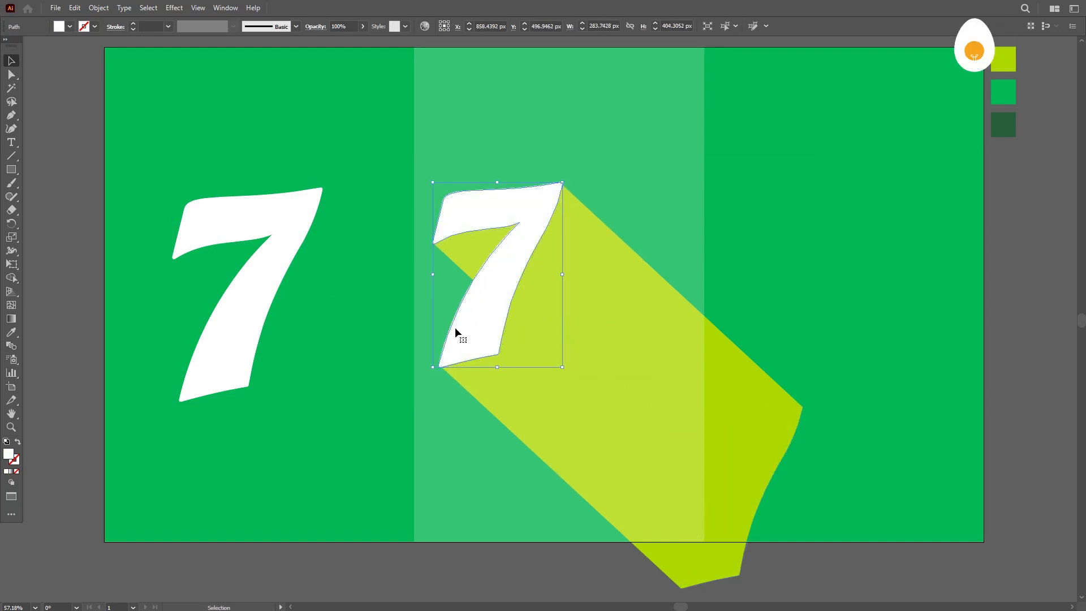
{"action": "left_click", "coordinate": [620, 166]}
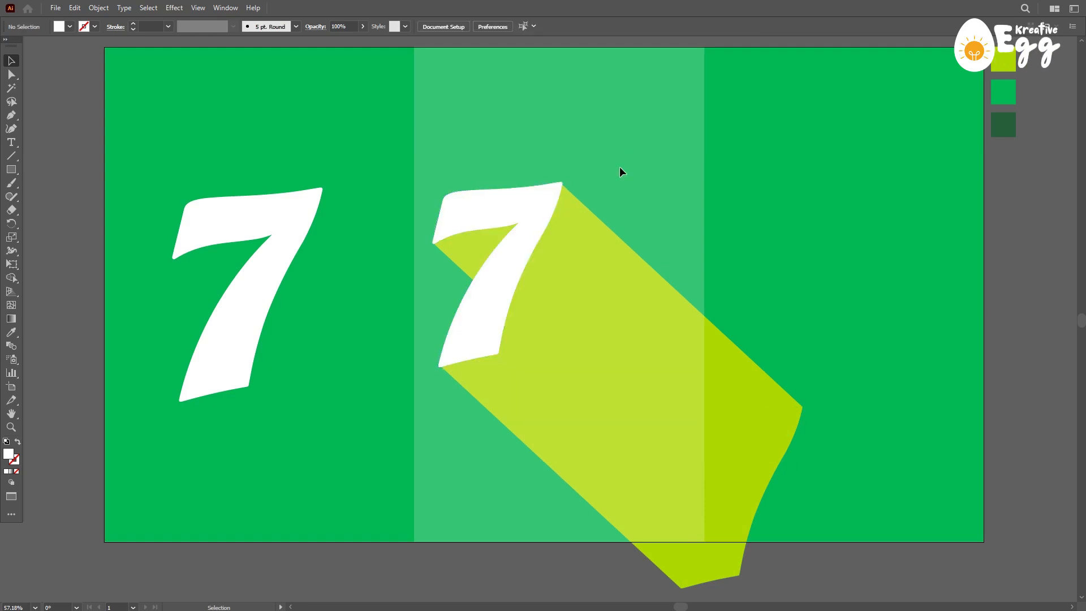
Fine-tune the front white 7's lower-left corner so its outline fits the extrusion's edge.
{"action": "scroll", "coordinate": [481, 226], "scroll_direction": "up", "scroll_amount": 3}
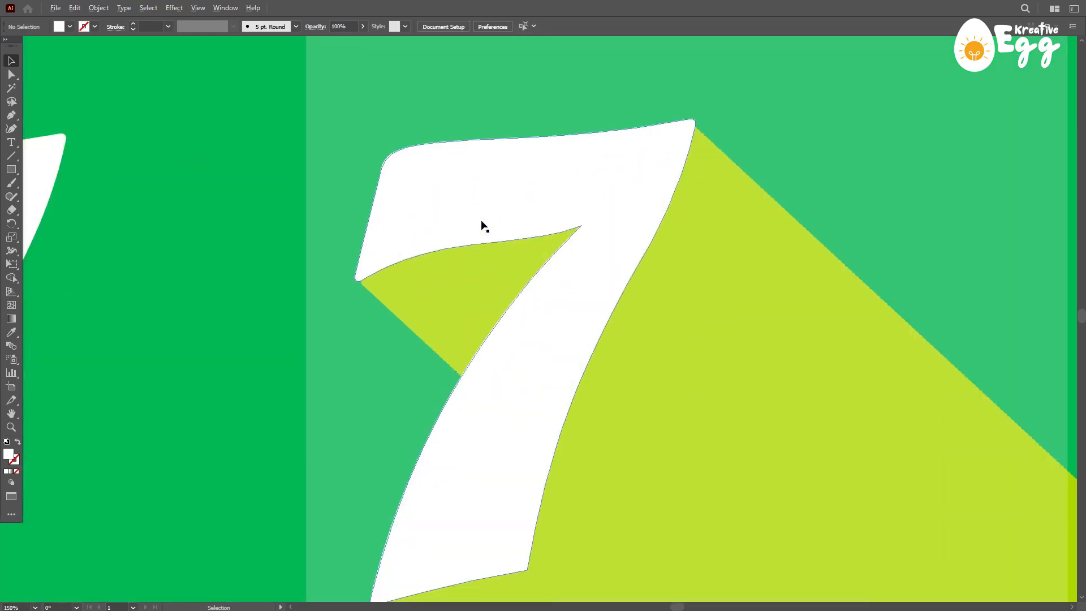
{"action": "scroll", "coordinate": [493, 226], "scroll_direction": "down", "scroll_amount": 4}
{"action": "left_click", "coordinate": [427, 434]}
{"action": "mouse_move", "coordinate": [362, 487]}
{"action": "left_mouse_down"}
{"action": "mouse_move", "coordinate": [368, 475]}
{"action": "mouse_move", "coordinate": [362, 484]}
{"action": "left_mouse_up"}
{"action": "left_click", "coordinate": [316, 384]}
{"action": "key", "text": "ctrl+0"}
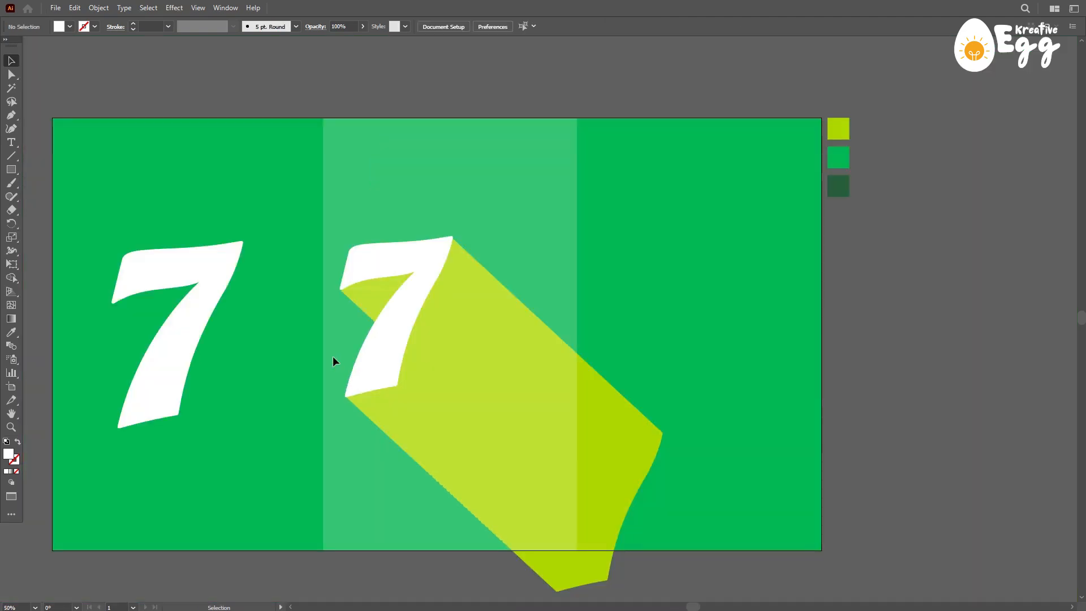
Draw a closed five-point Pen shape over the lime recess under the front 7's bar, following the extrusion edge from bar tip to stem.
{"action": "left_click_drag", "start_coordinate": [595, 301], "coordinate": [635, 277]}
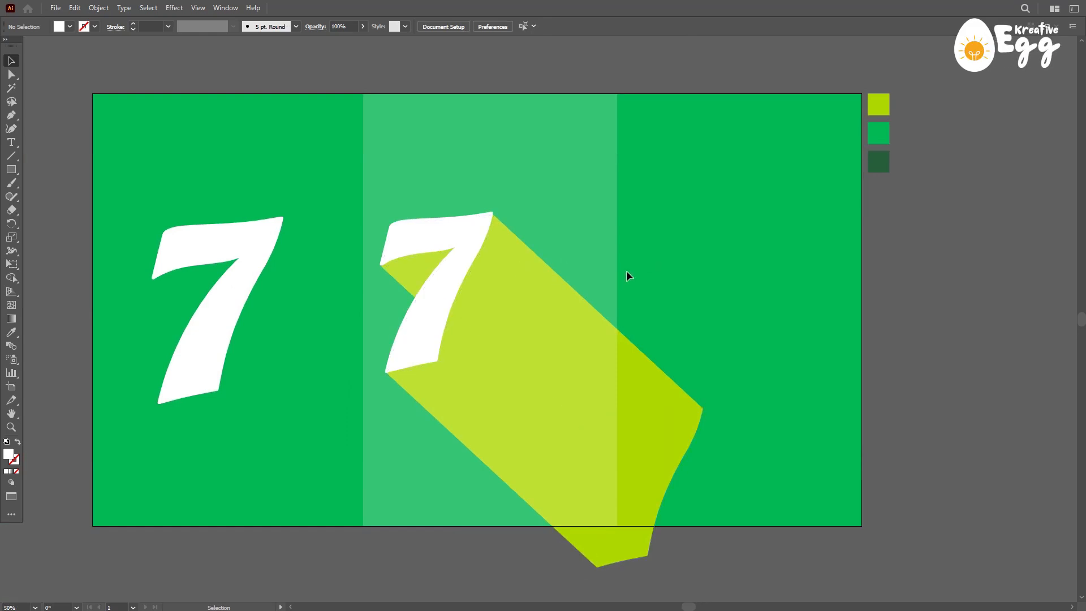
{"action": "left_click", "coordinate": [15, 116]}
{"action": "scroll", "coordinate": [362, 266], "scroll_direction": "up", "scroll_amount": 2}
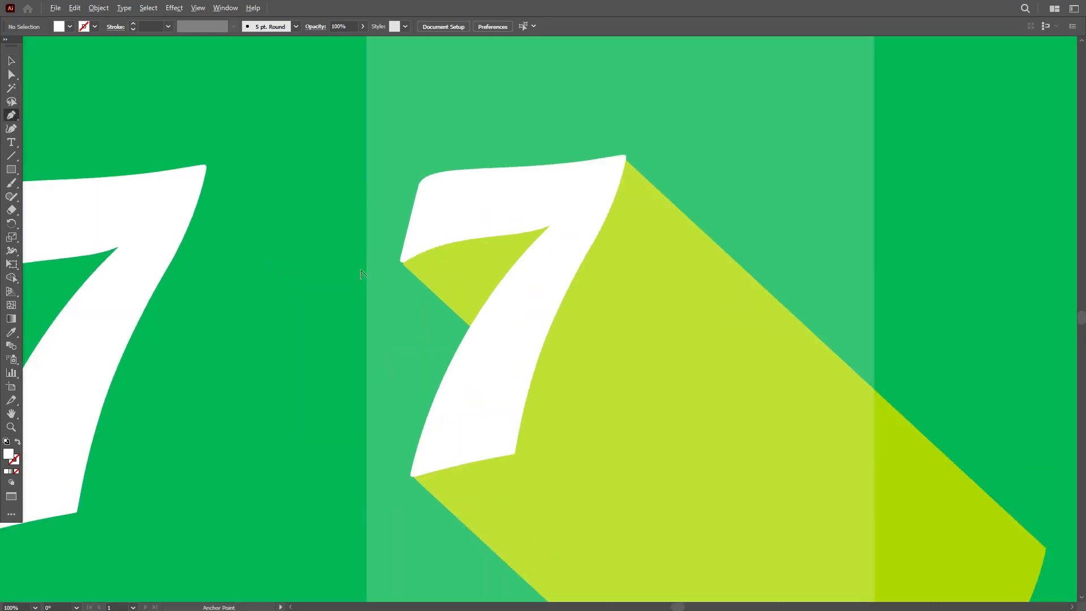
{"action": "left_click", "coordinate": [402, 262]}
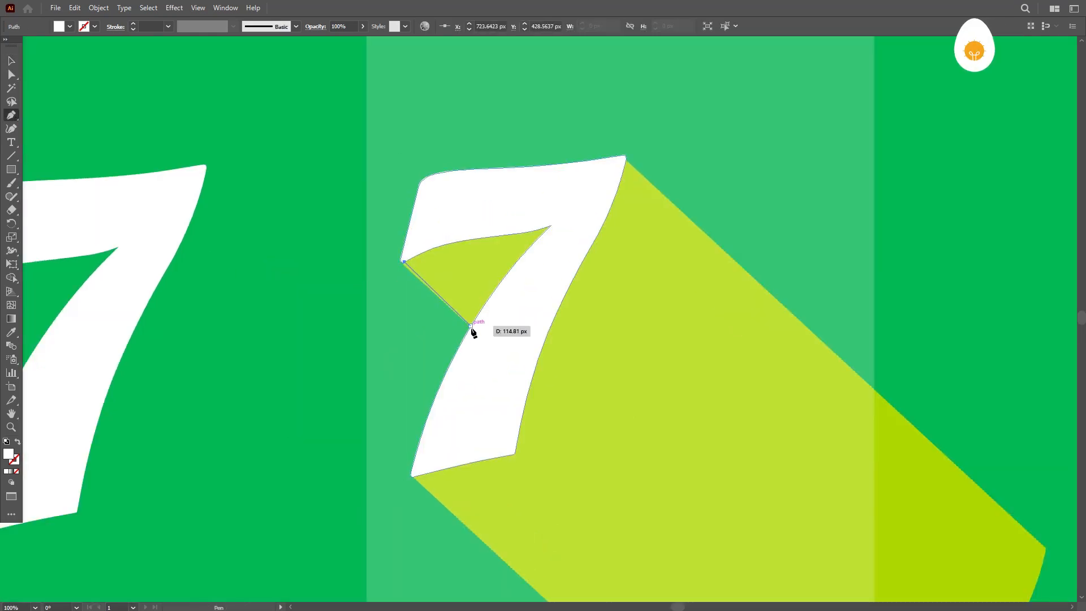
{"action": "key", "text": "ctrl+z"}
{"action": "scroll", "coordinate": [413, 281], "scroll_direction": "up", "scroll_amount": 1}
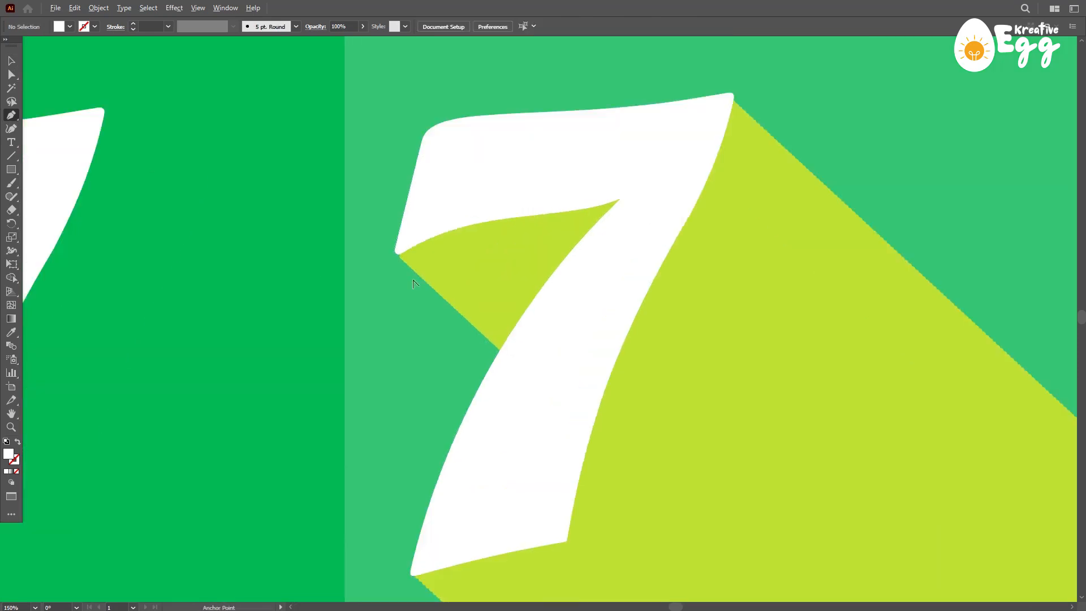
{"action": "left_click", "coordinate": [397, 254]}
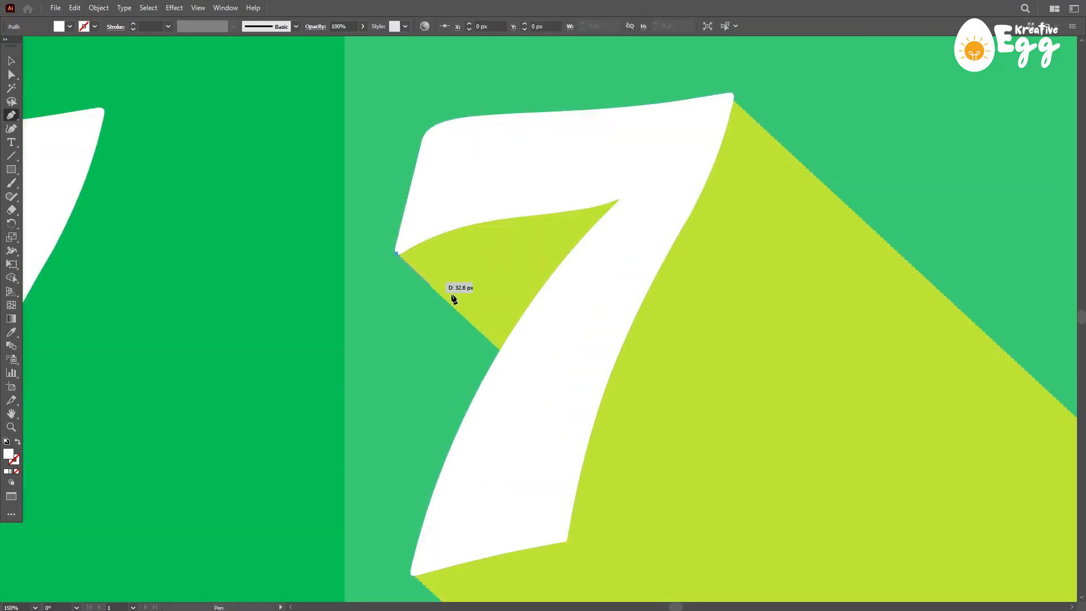
{"action": "left_click", "coordinate": [501, 350]}
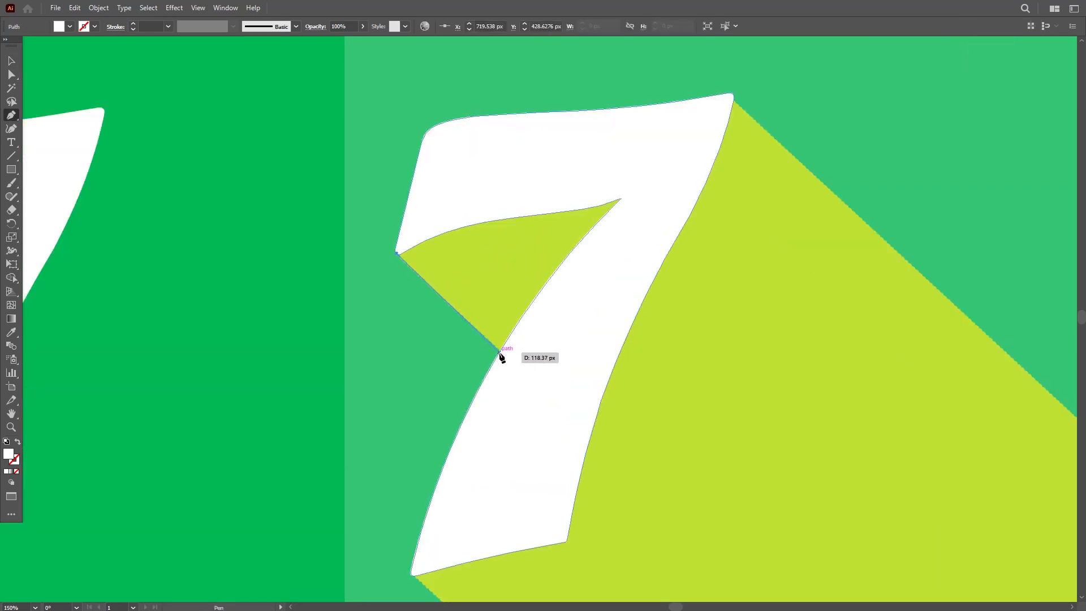
{"action": "left_click", "coordinate": [654, 190]}
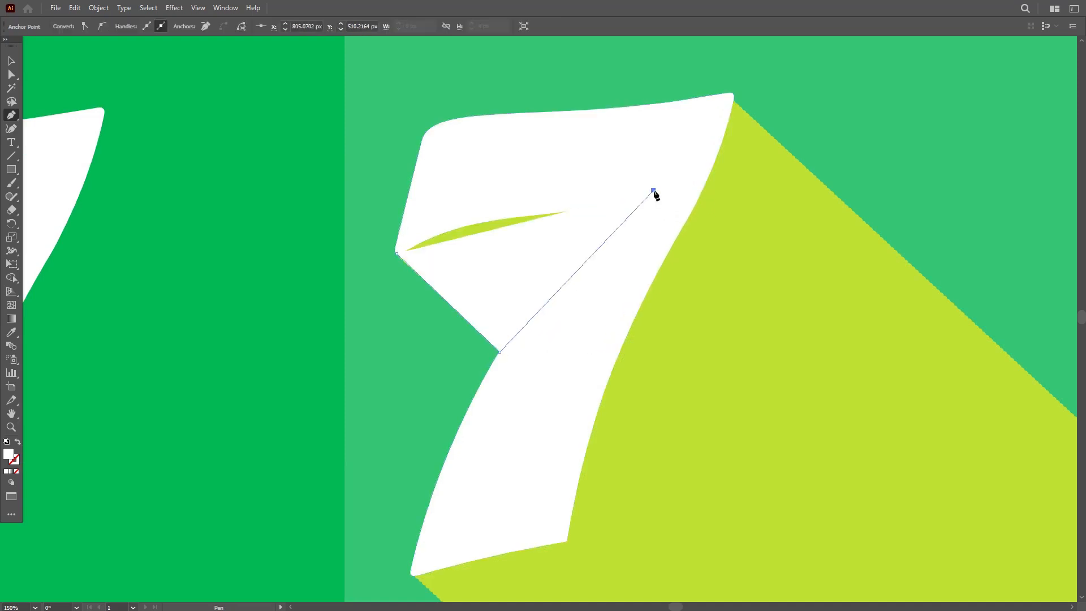
{"action": "left_click", "coordinate": [537, 170]}
{"action": "left_click", "coordinate": [413, 229]}
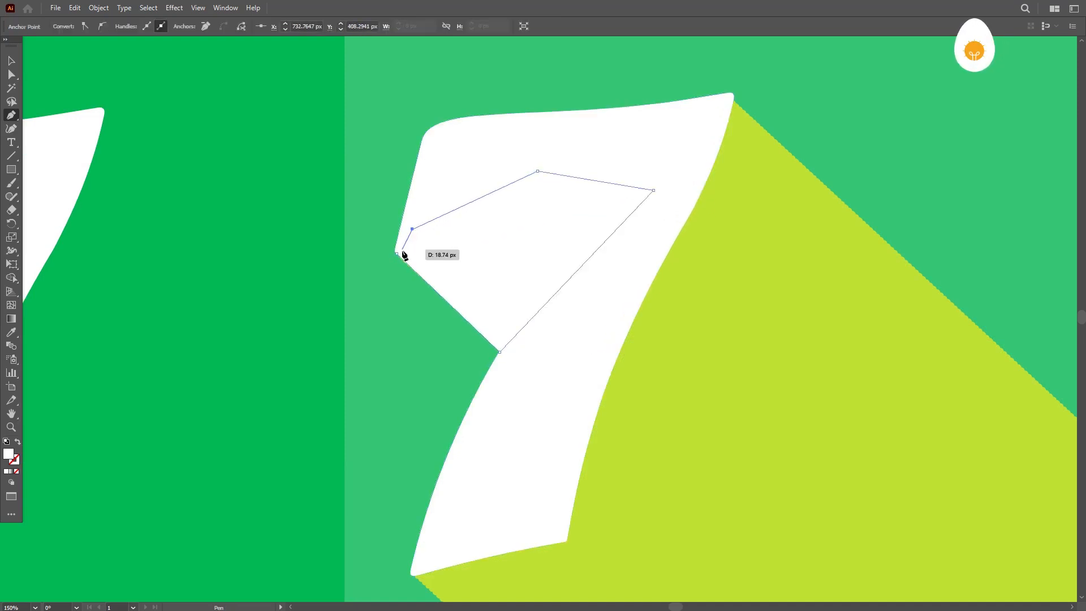
{"action": "left_click", "coordinate": [398, 254]}
{"action": "left_click_drag", "start_coordinate": [501, 275], "coordinate": [398, 255]}
{"action": "scroll", "coordinate": [633, 270], "scroll_direction": "down", "scroll_amount": 3}
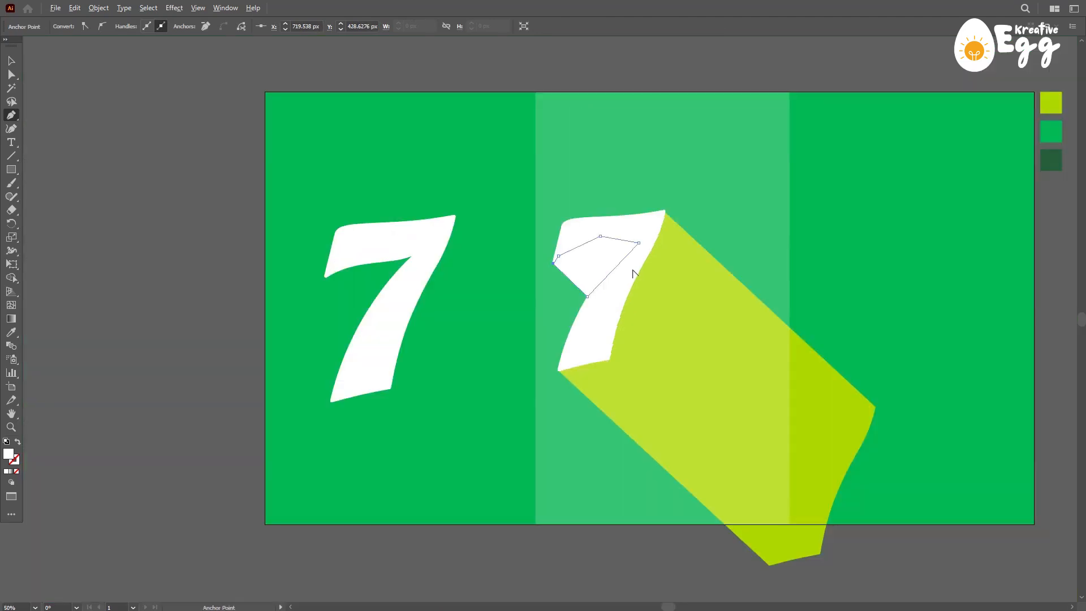
Fill the Pen shape under the front 7's bar with the dark green sampled from the colour swatch beside the artboard.
{"action": "left_click_drag", "start_coordinate": [774, 258], "coordinate": [684, 257]}
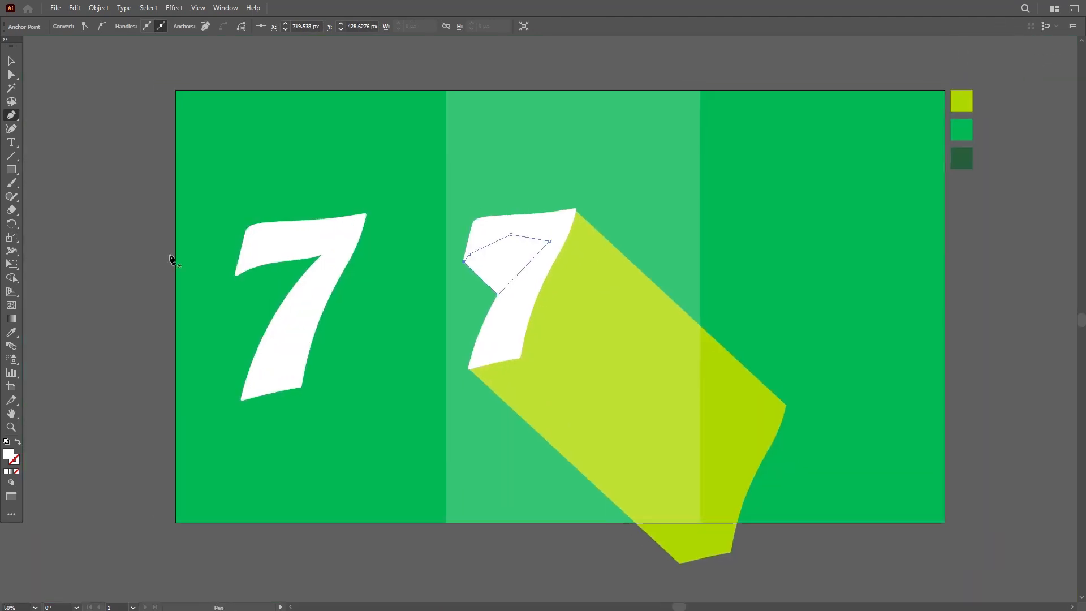
{"action": "left_click", "coordinate": [12, 331]}
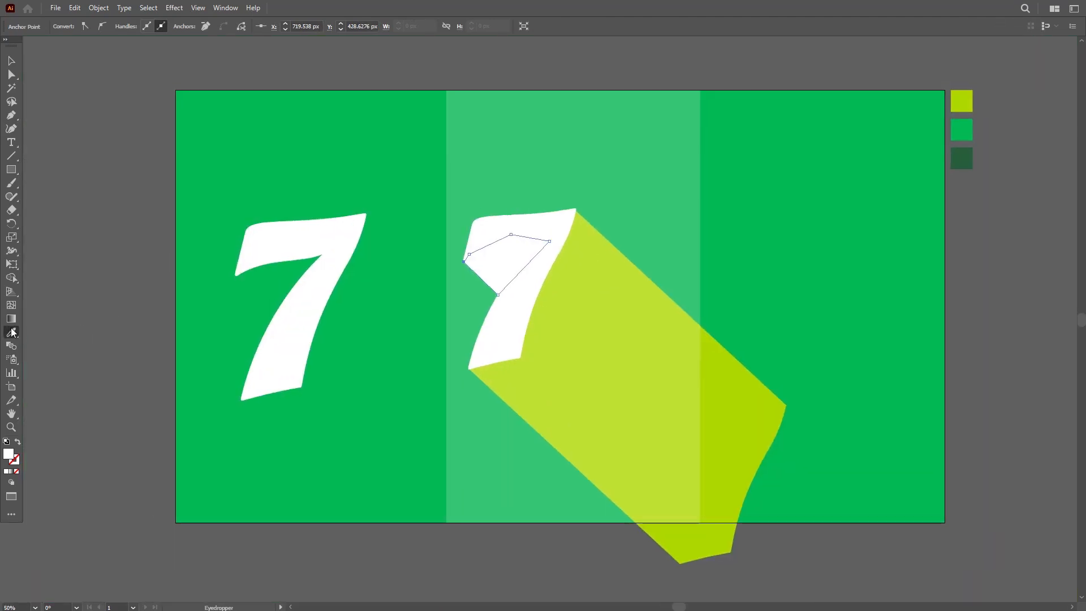
{"action": "left_click", "coordinate": [973, 173]}
{"action": "key", "text": "v"}
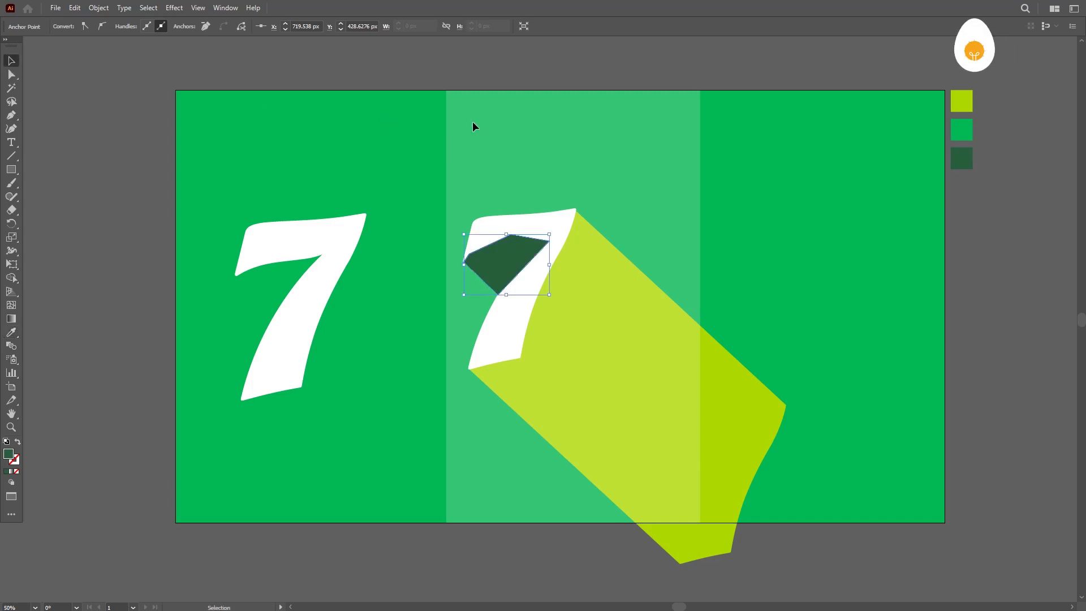
{"action": "left_click", "coordinate": [521, 80]}
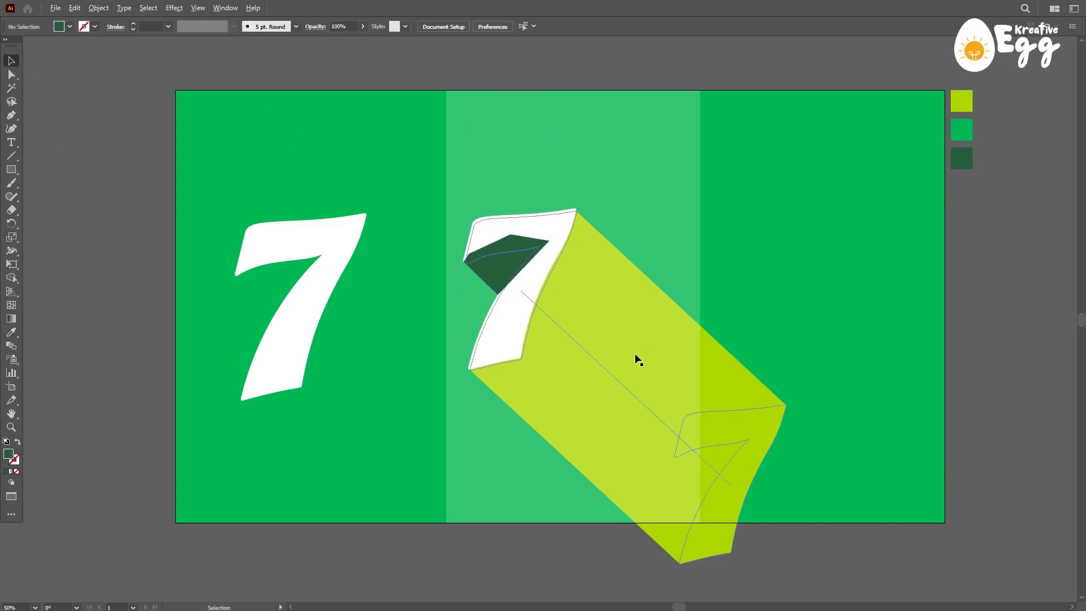
Draw a closed four-point dark green Pen shape along the extrusion's underside, from the front 7's base to the extrusion's lower end.
{"action": "left_click", "coordinate": [10, 115]}
{"action": "left_click", "coordinate": [520, 358]}
{"action": "left_click", "coordinate": [731, 551]}
{"action": "left_click", "coordinate": [680, 563]}
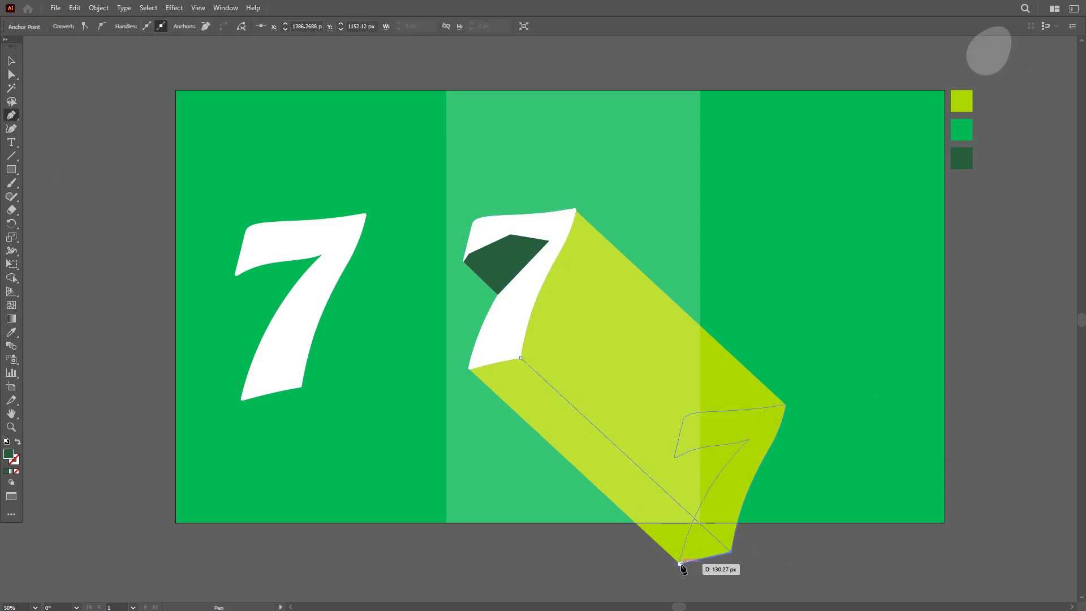
{"action": "left_click", "coordinate": [469, 368]}
{"action": "left_click", "coordinate": [520, 358]}
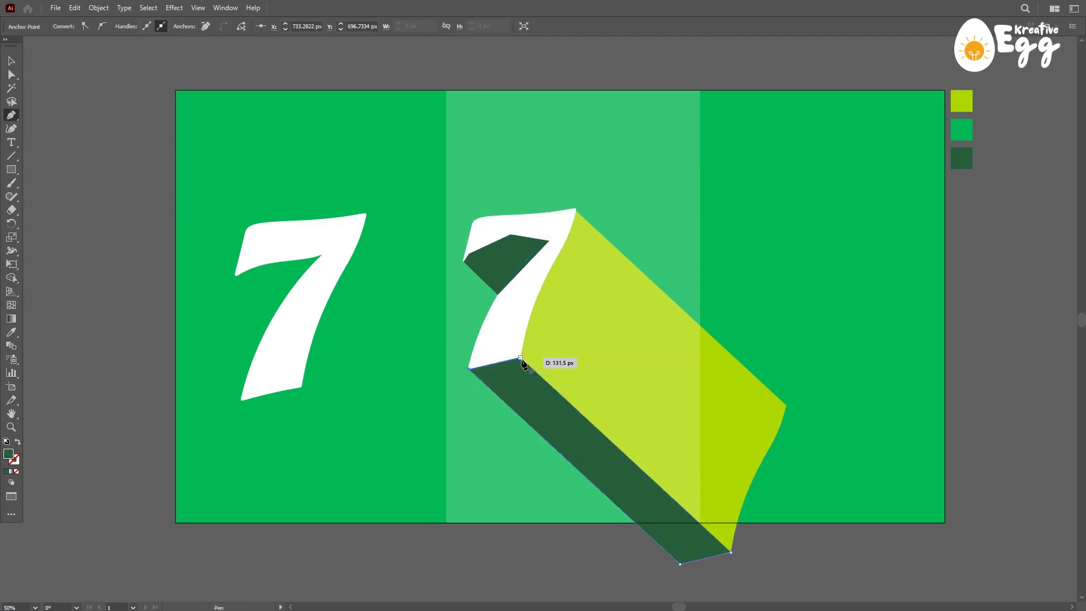
Bring the white 7 on the extrusion to the front, above the dark green shading shapes.
{"action": "left_click", "coordinate": [4, 61]}
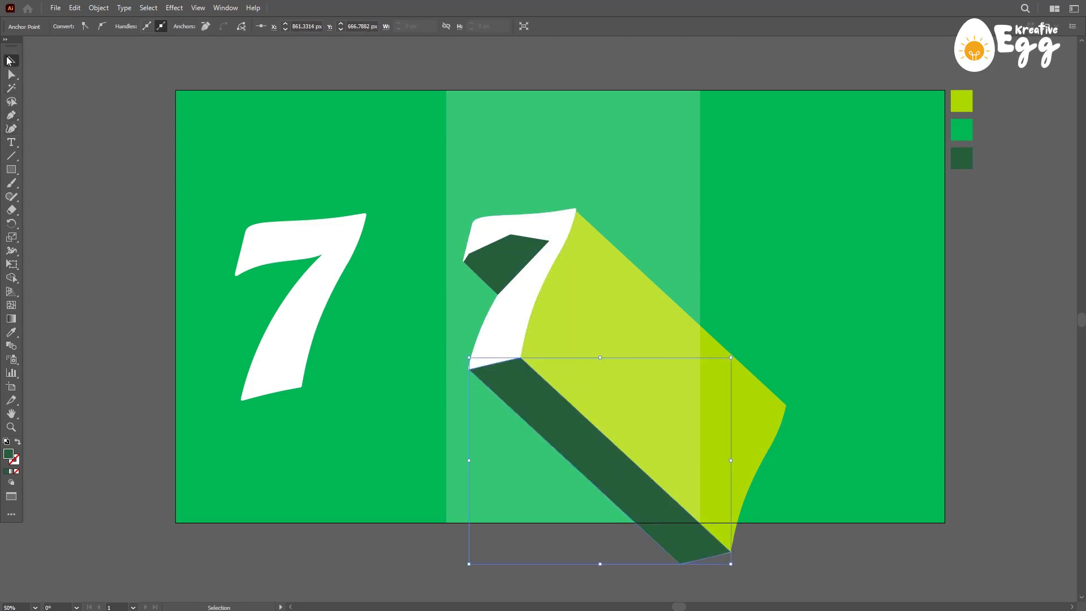
{"action": "left_click", "coordinate": [564, 223]}
{"action": "right_click", "coordinate": [564, 223]}
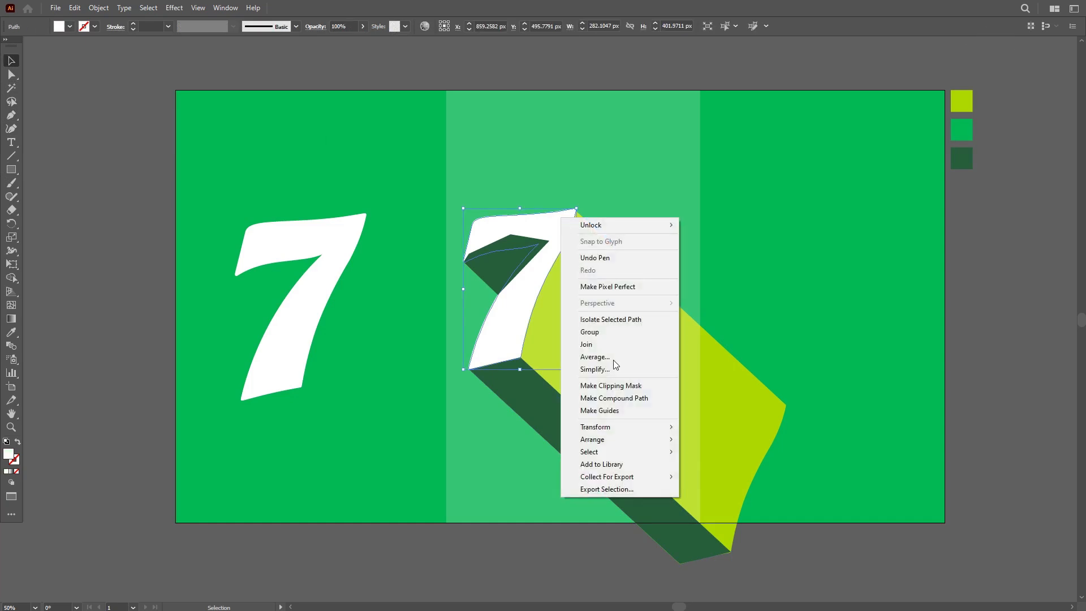
{"action": "mouse_move", "coordinate": [618, 442]}
{"action": "left_click", "coordinate": [738, 439]}
{"action": "left_click", "coordinate": [811, 335]}
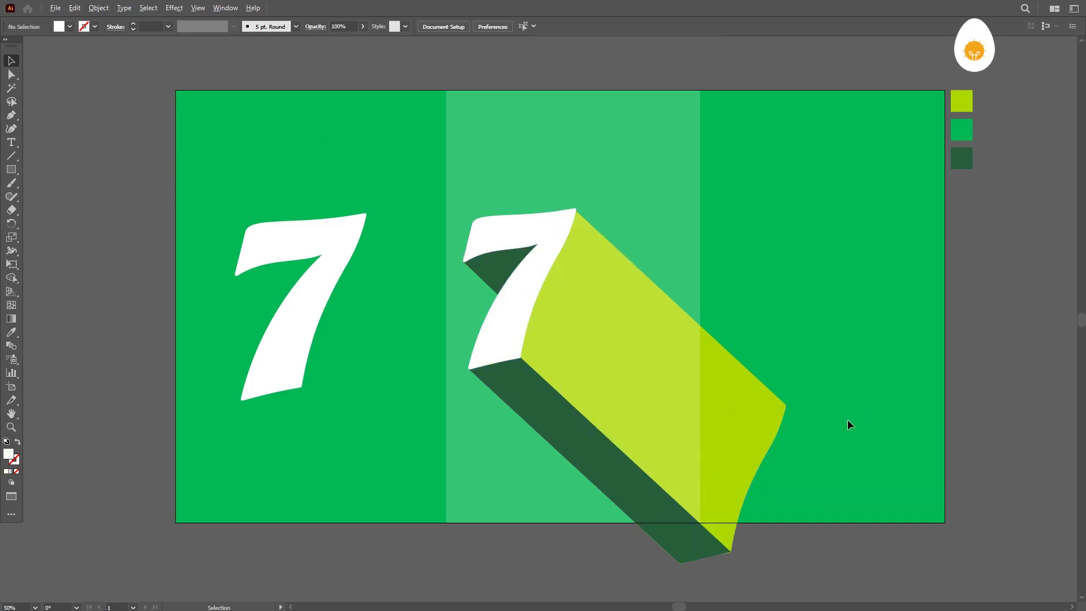
{"action": "scroll", "coordinate": [847, 419], "scroll_direction": "up", "scroll_amount": 1}
{"action": "left_click_drag", "start_coordinate": [840, 342], "coordinate": [892, 359]}
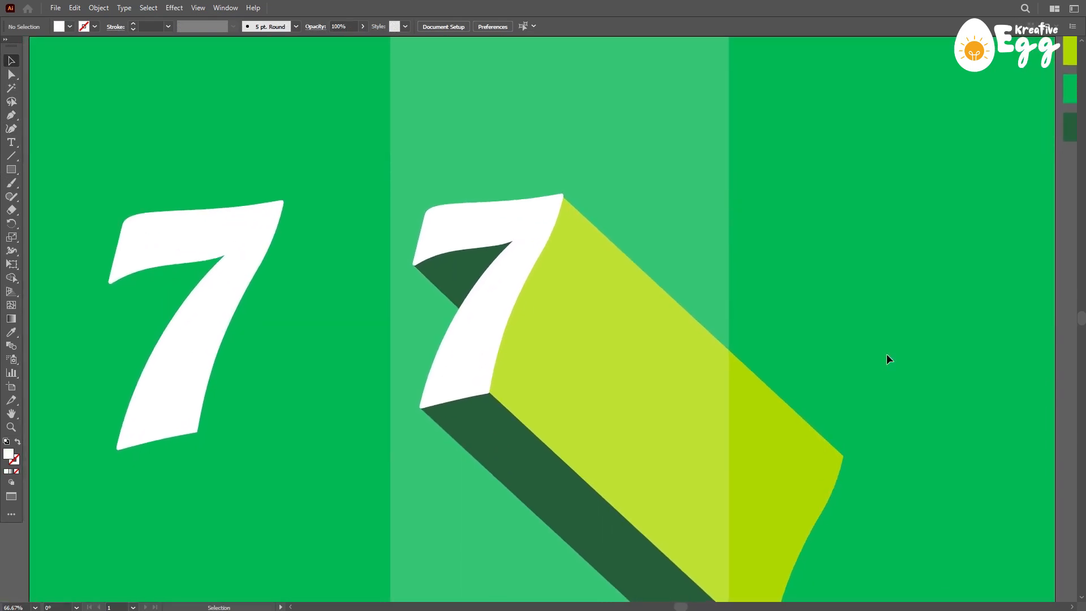